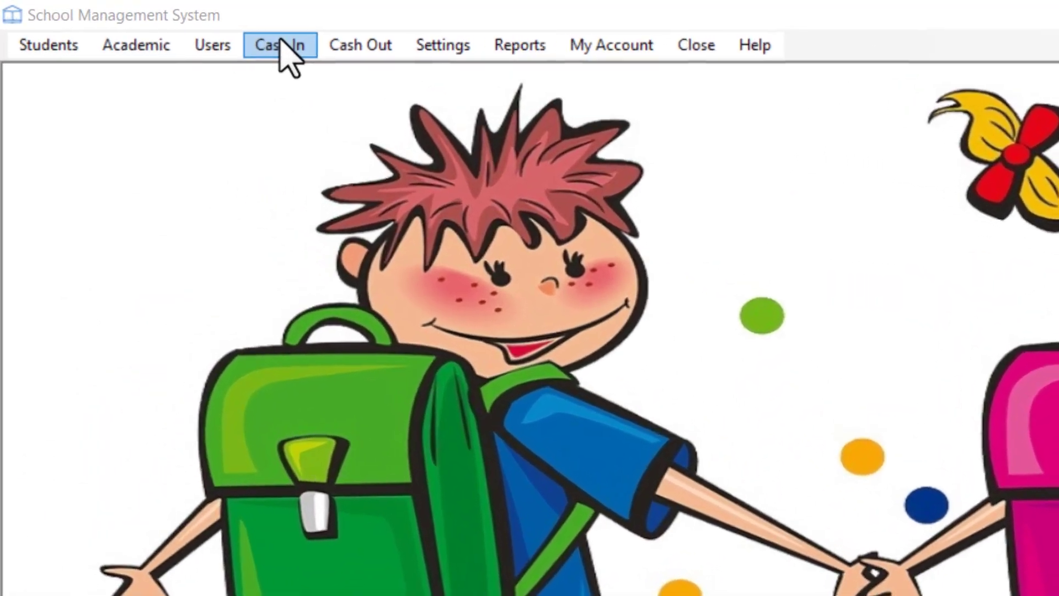
pyautogui.click(186, 28)
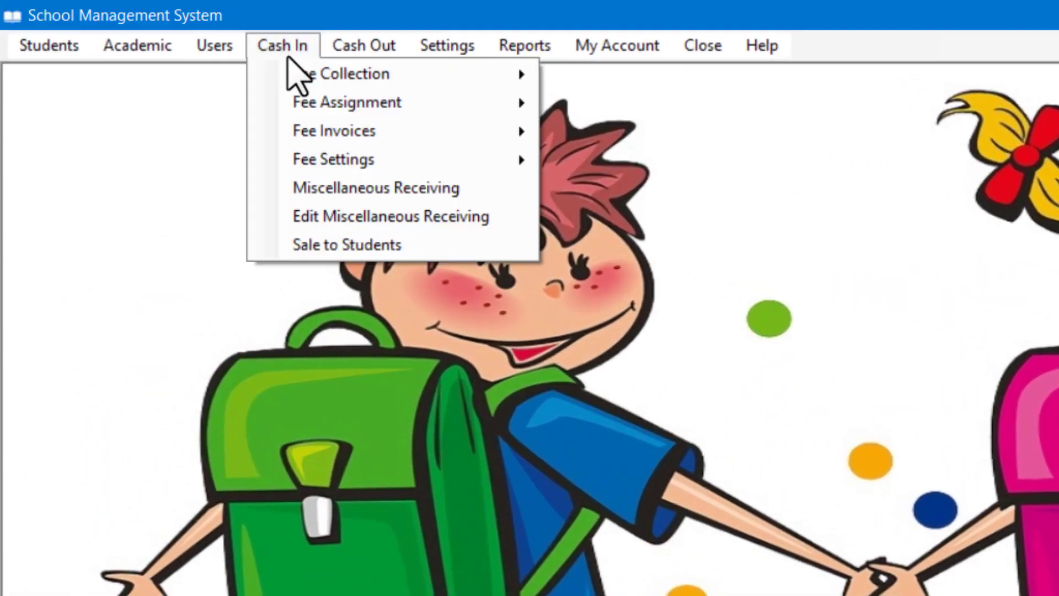
pyautogui.moveTo(398, 162)
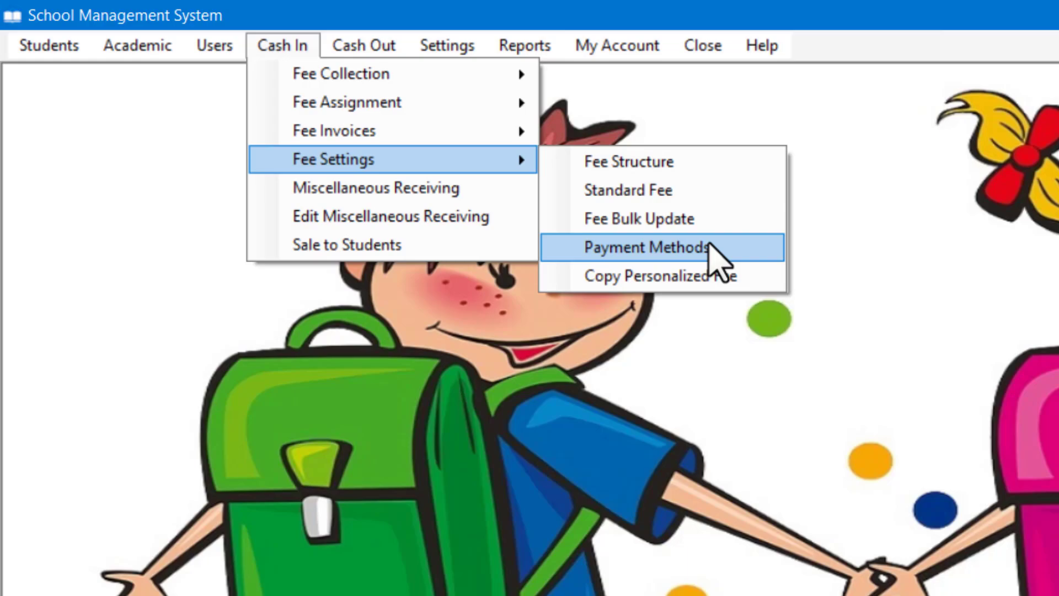
pyautogui.click(828, 267)
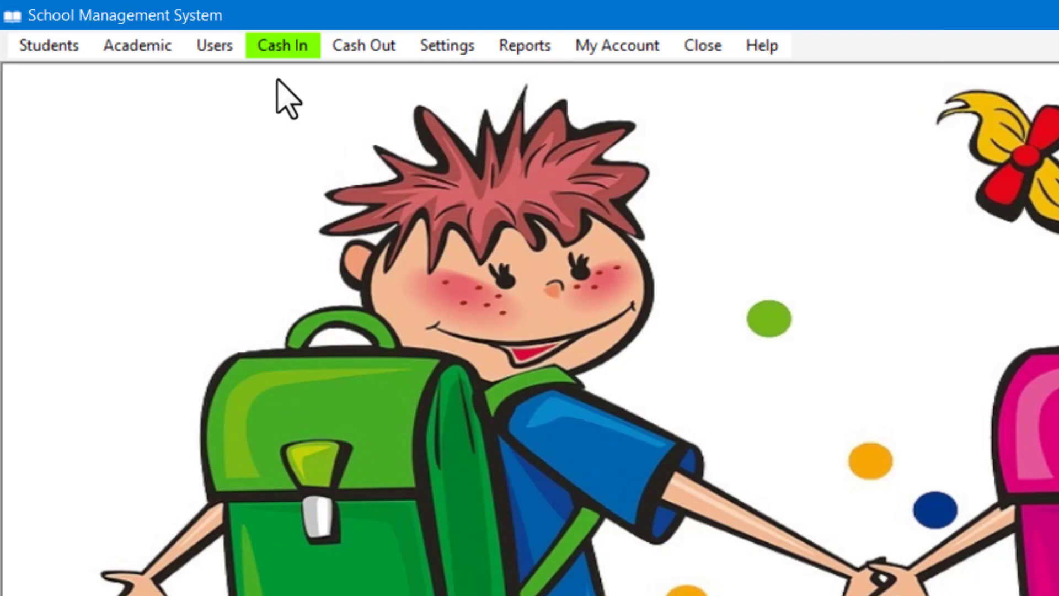
# Open the form for a new fee invoice and set the invoice/term name to 1st Term 2022.
pyautogui.click(270, 44)
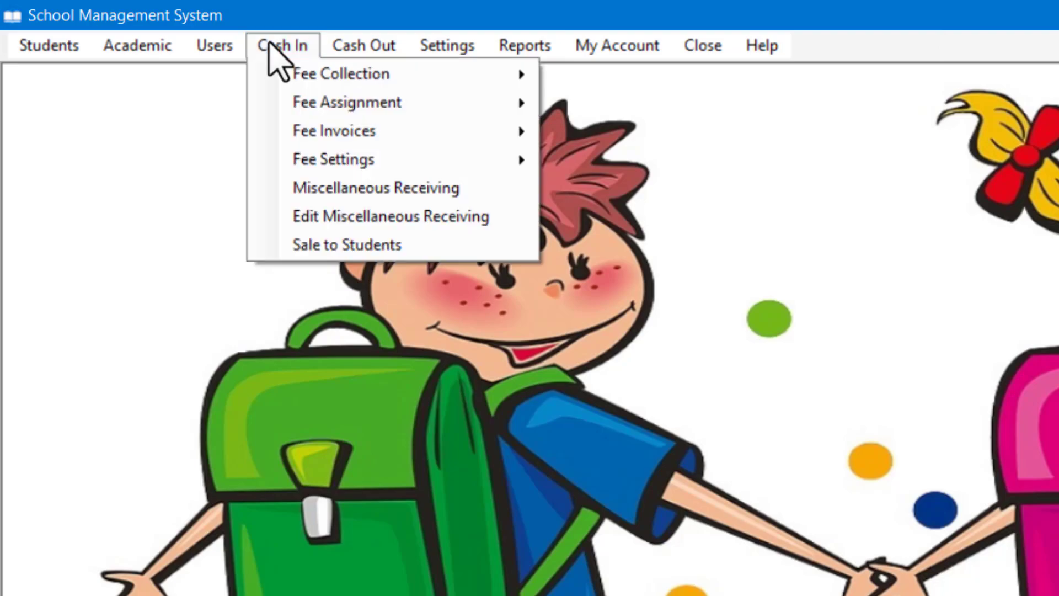
pyautogui.moveTo(419, 106)
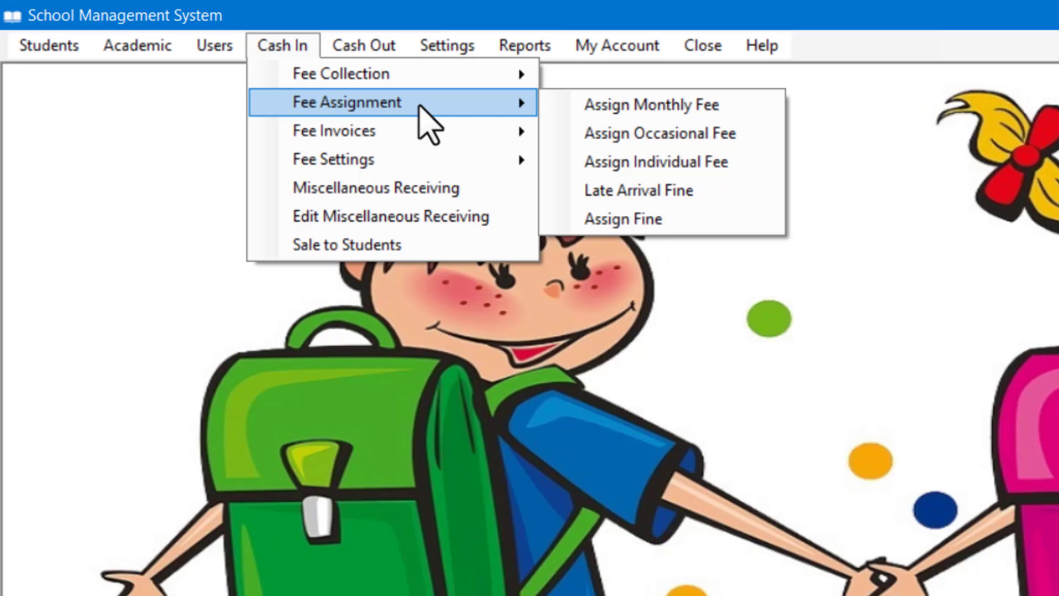
pyautogui.moveTo(380, 141)
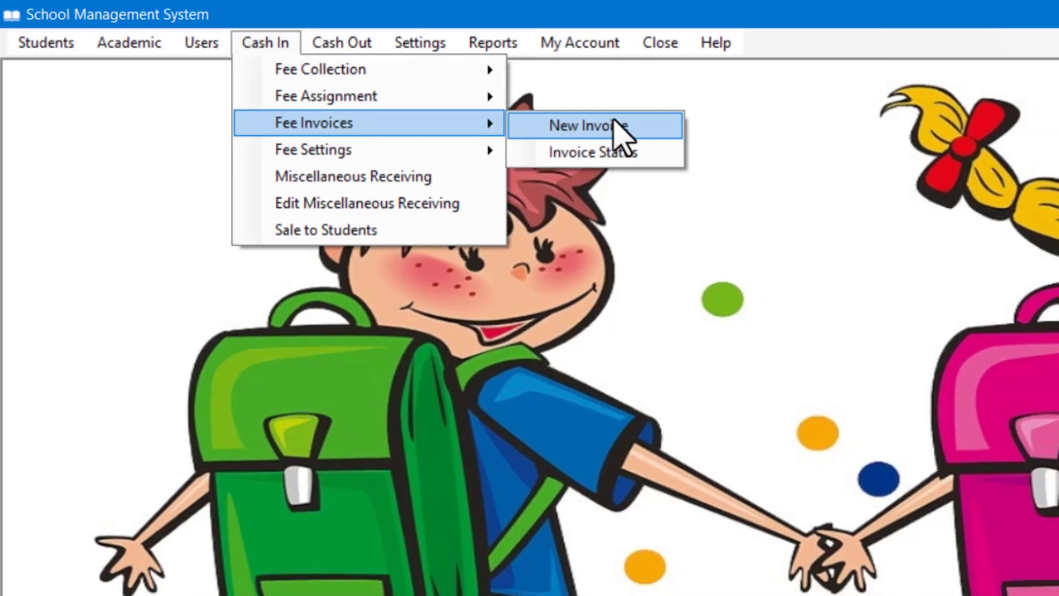
pyautogui.click(614, 125)
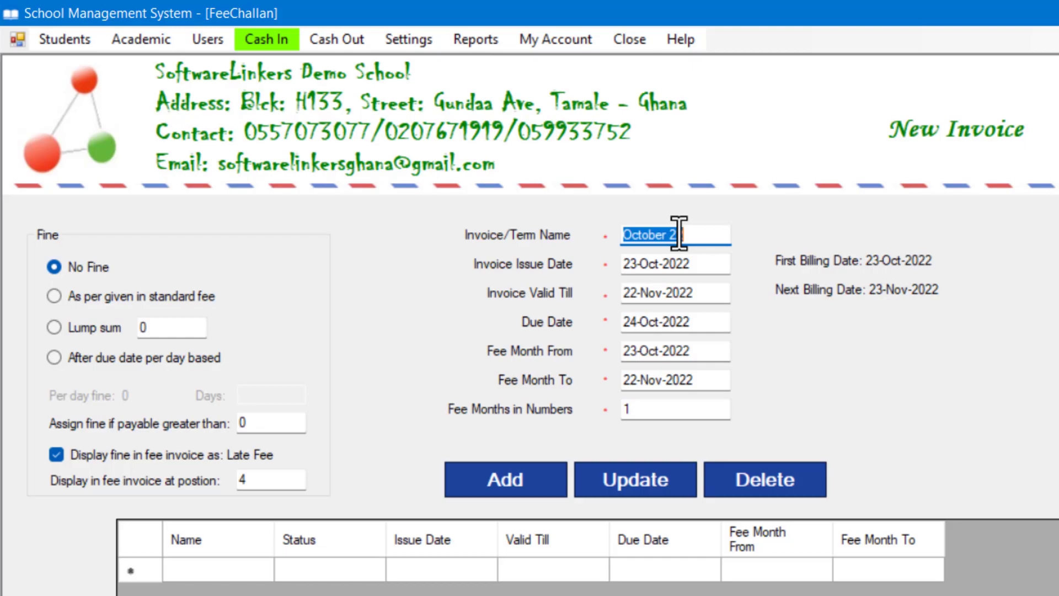
pyautogui.write('1st Term 2022')
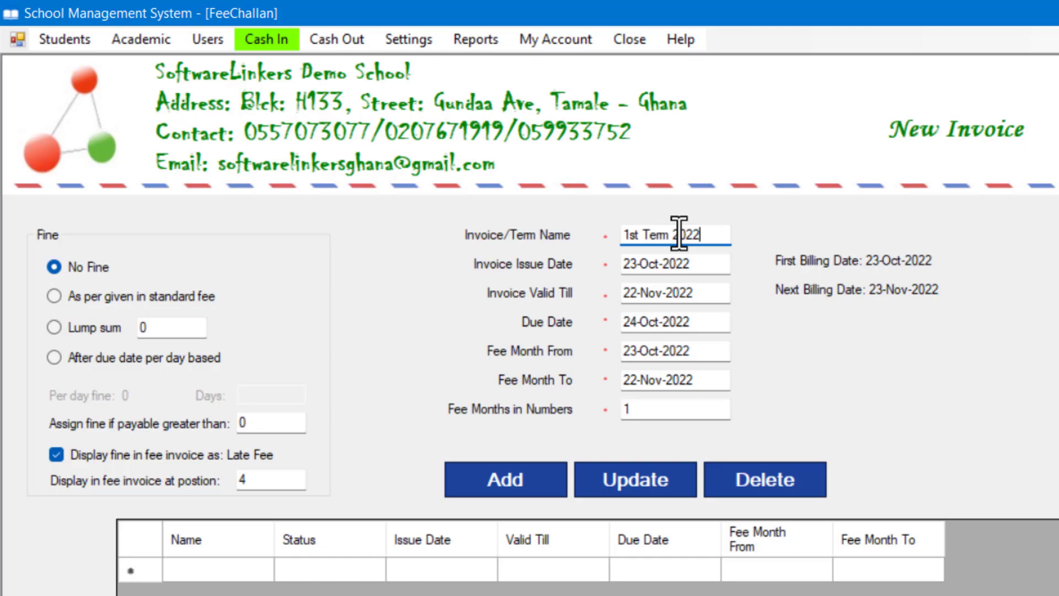
# Keep the invoice issue date at 23-Oct-2022 and set the invoice valid-till date to 30-Dec-2022.
pyautogui.click(674, 266)
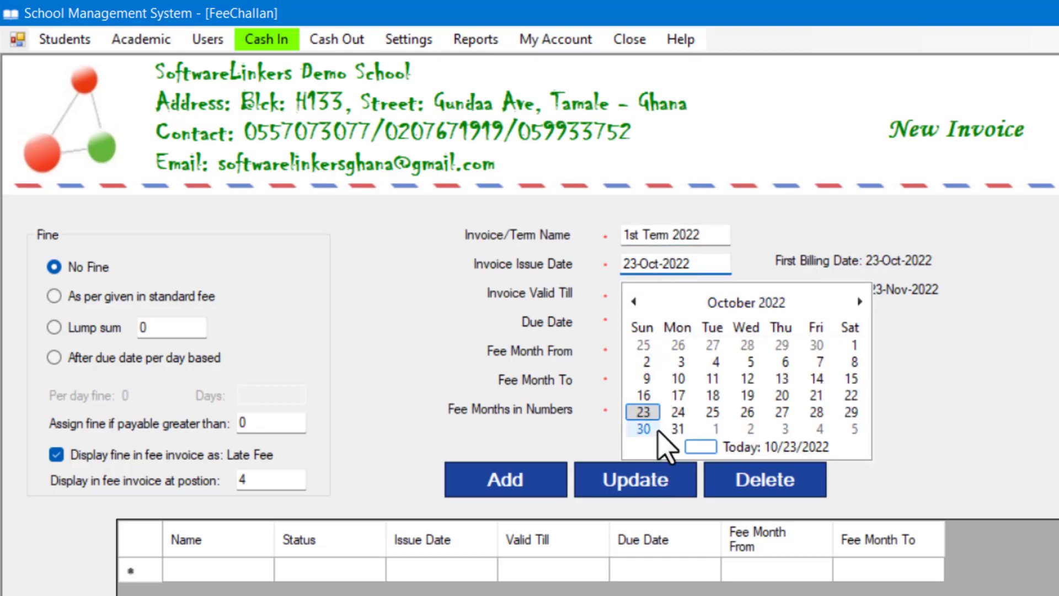
pyautogui.click(411, 328)
pyautogui.click(713, 293)
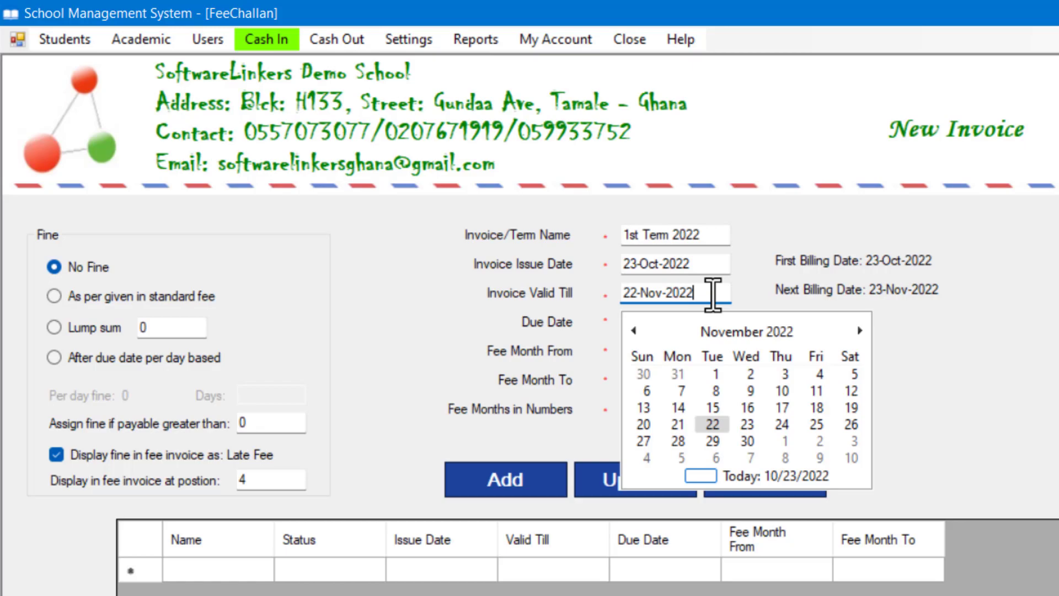
pyautogui.click(860, 331)
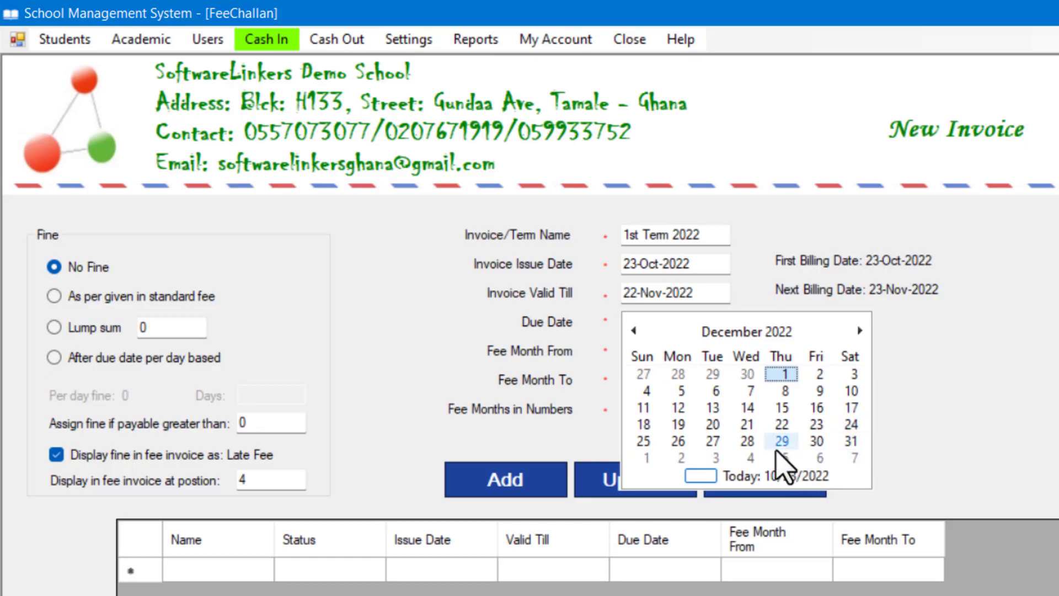
pyautogui.click(813, 449)
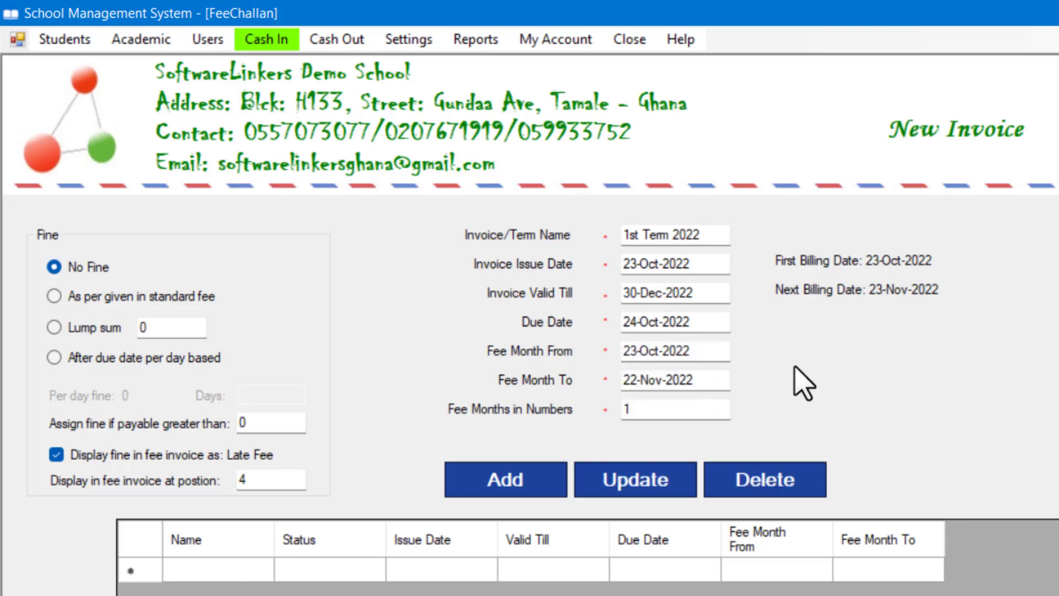
# Select 24-Oct-2022 as the due date of the 1st Term 2022 invoice.
pyautogui.click(705, 323)
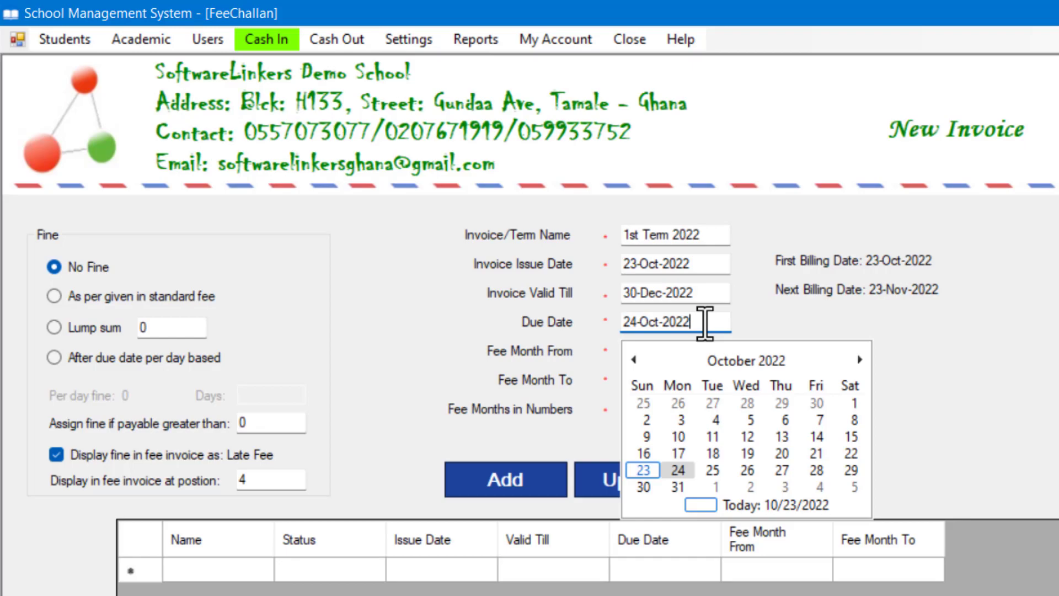
pyautogui.click(687, 473)
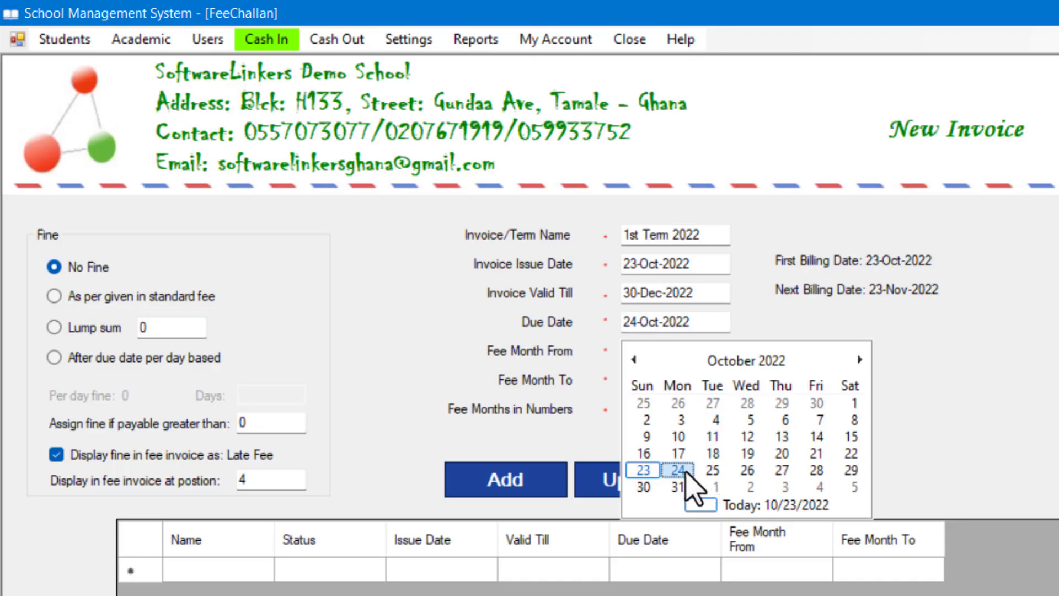
pyautogui.click(678, 470)
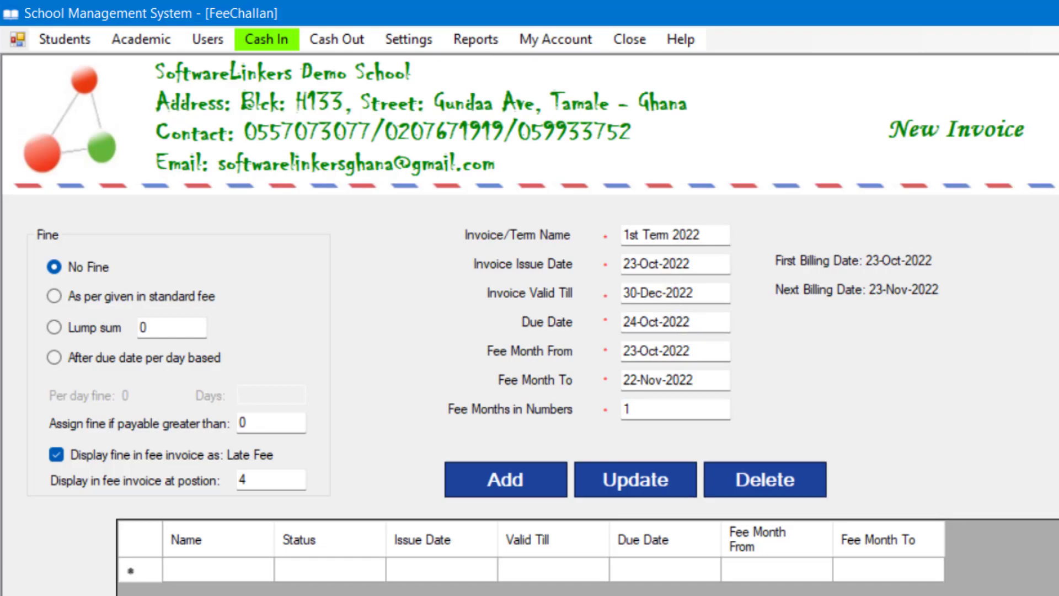
# Set the invoice's fee month range from 23-Oct-2022 to 30-Dec-2022.
pyautogui.click(672, 353)
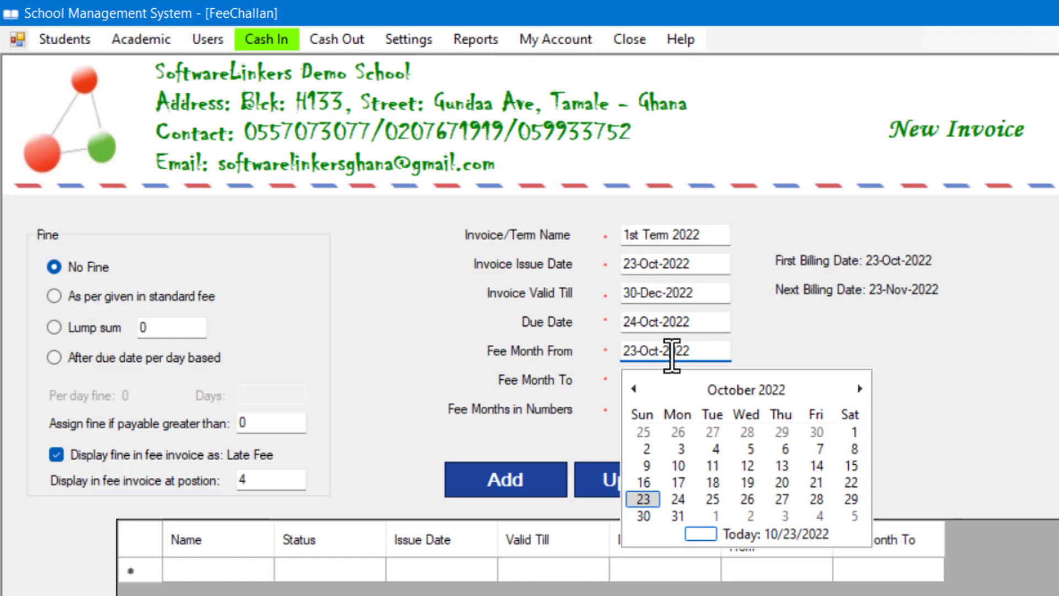
pyautogui.click(647, 499)
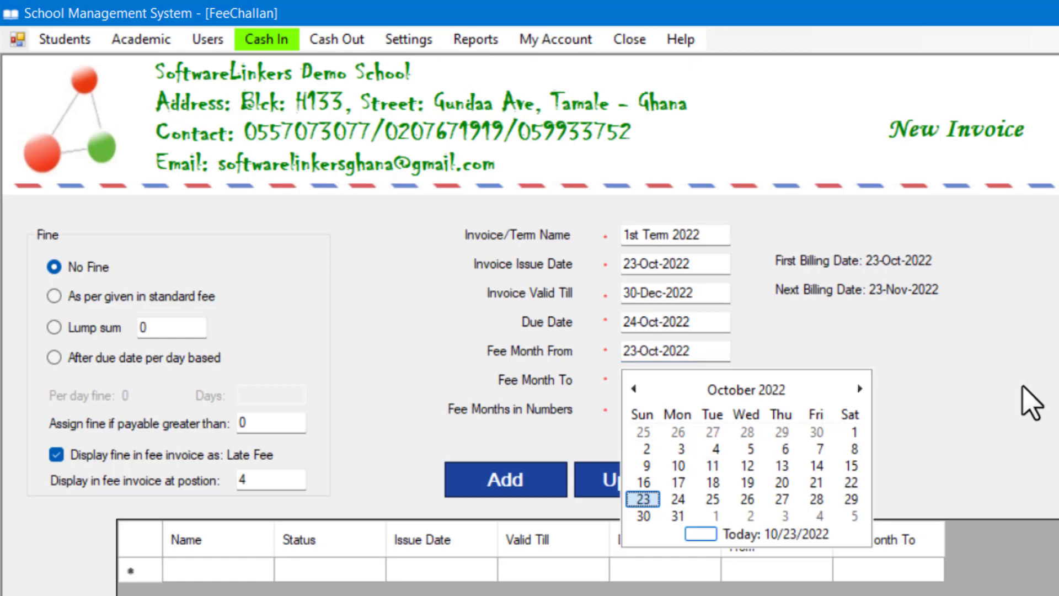
pyautogui.click(708, 379)
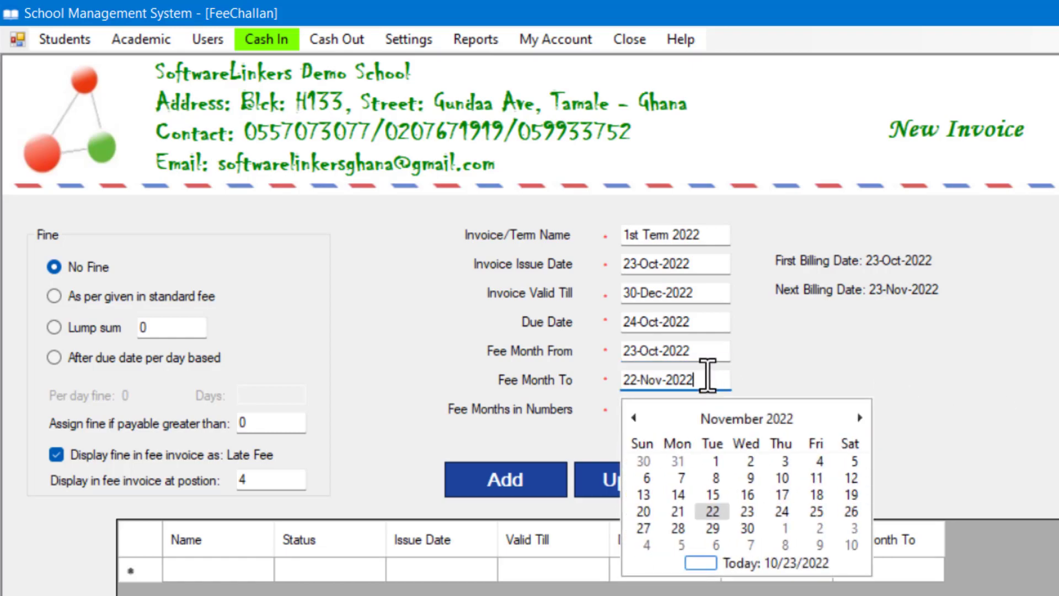
pyautogui.click(859, 418)
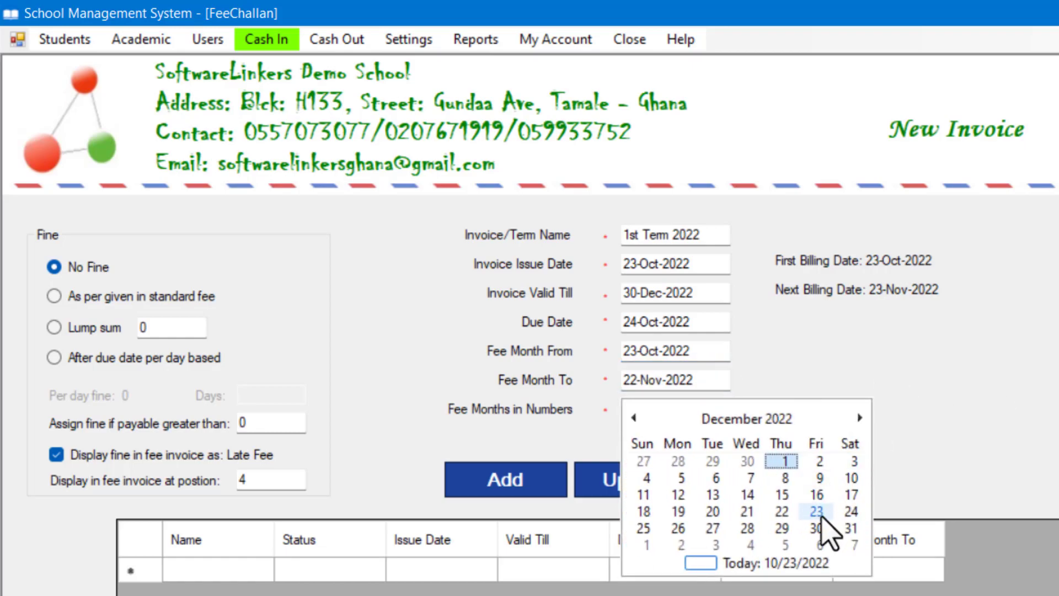
pyautogui.click(817, 528)
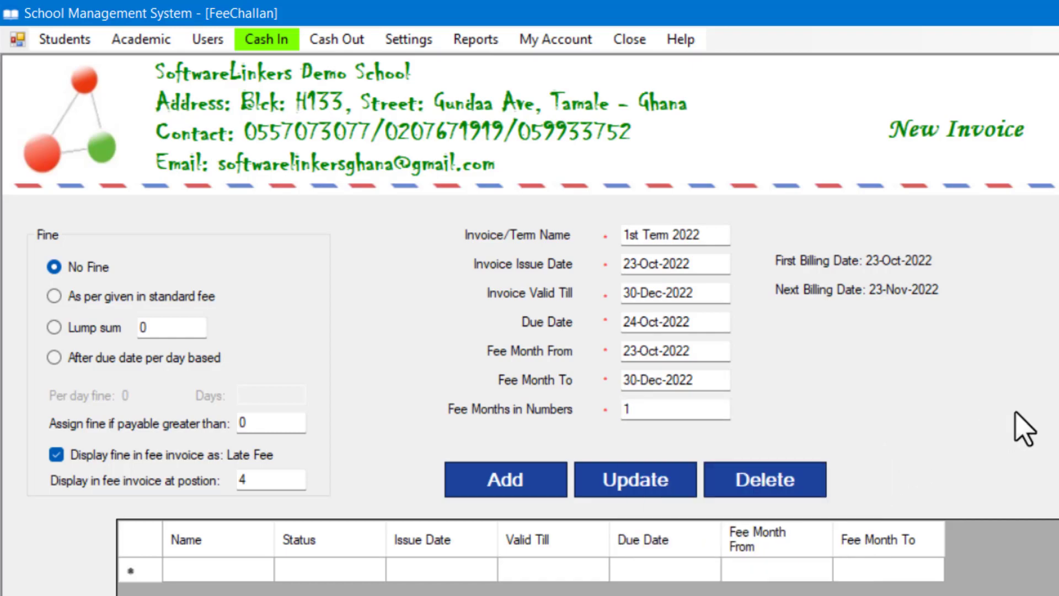
# Set the fee months in numbers to 3 and add the 1st Term 2022 invoice record.
pyautogui.click(680, 410)
pyautogui.press('BackSpace')
pyautogui.write('3')
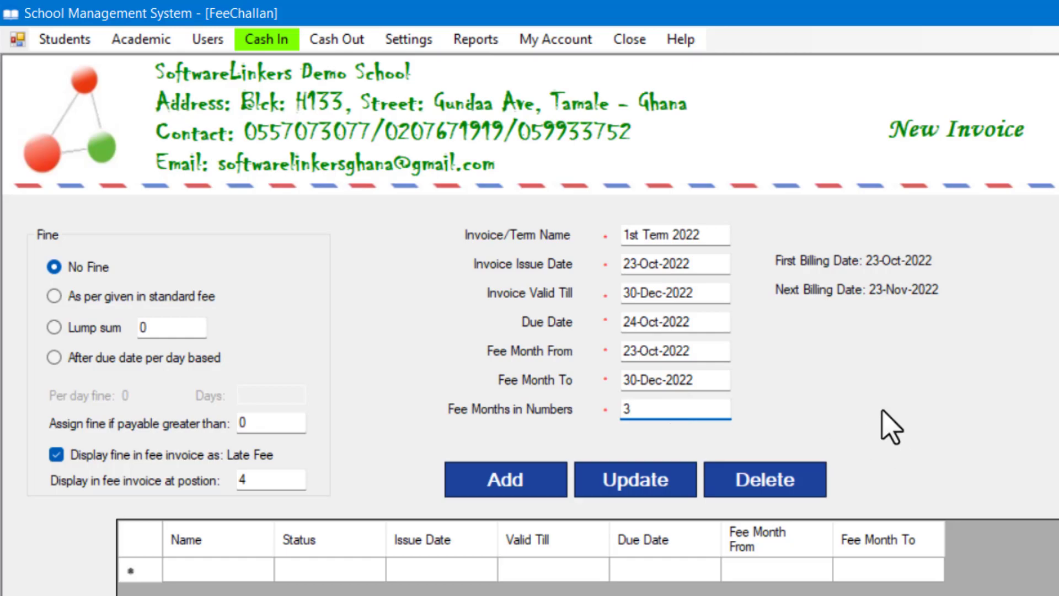
pyautogui.click(522, 486)
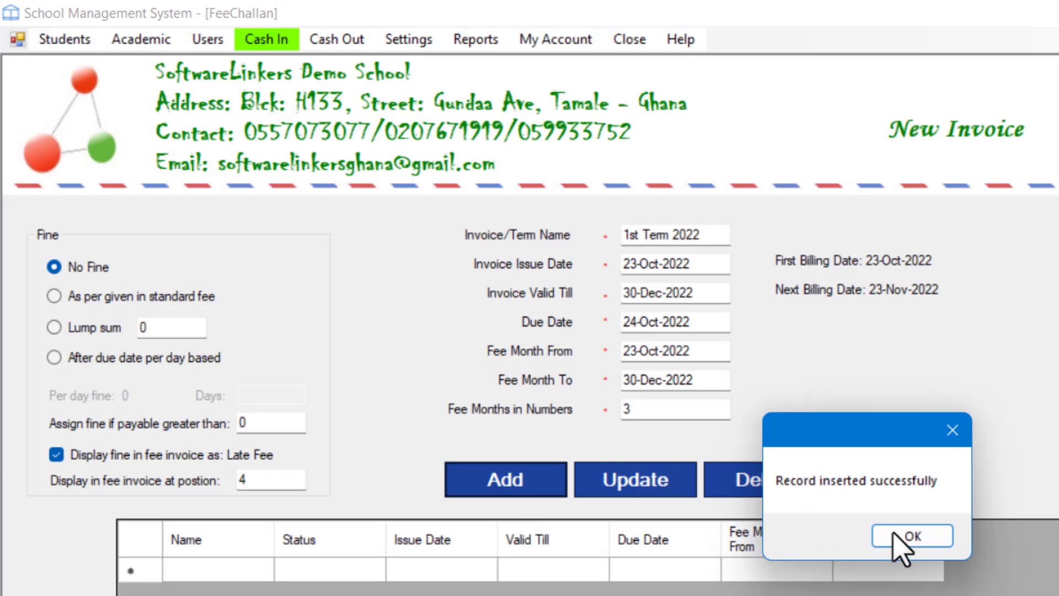
pyautogui.click(912, 536)
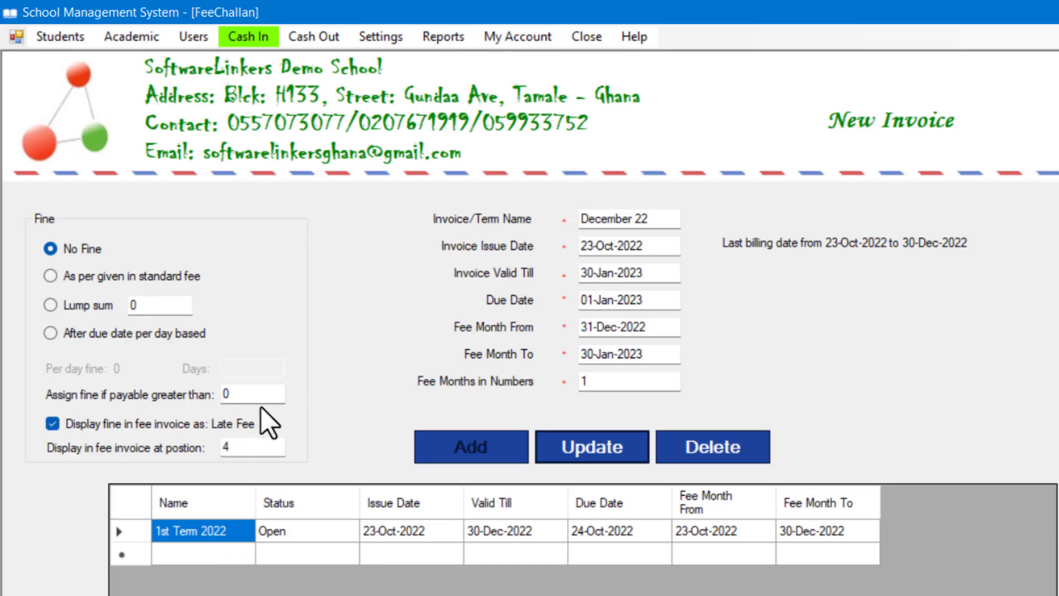
# Open the monthly fee assignment form to examine its invoice details and the fees it assigns.
pyautogui.click(250, 34)
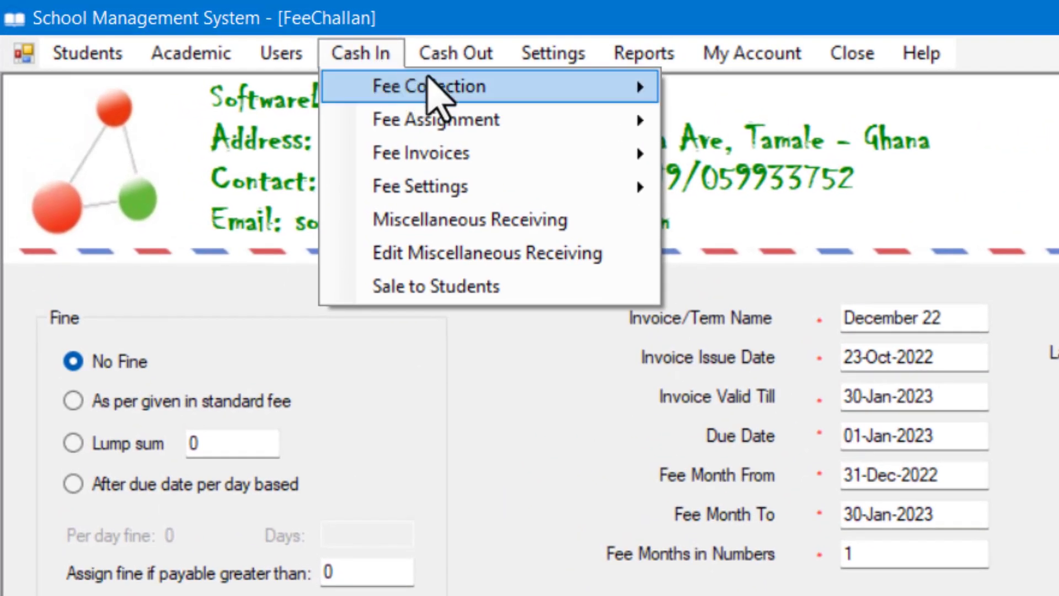
pyautogui.moveTo(541, 120)
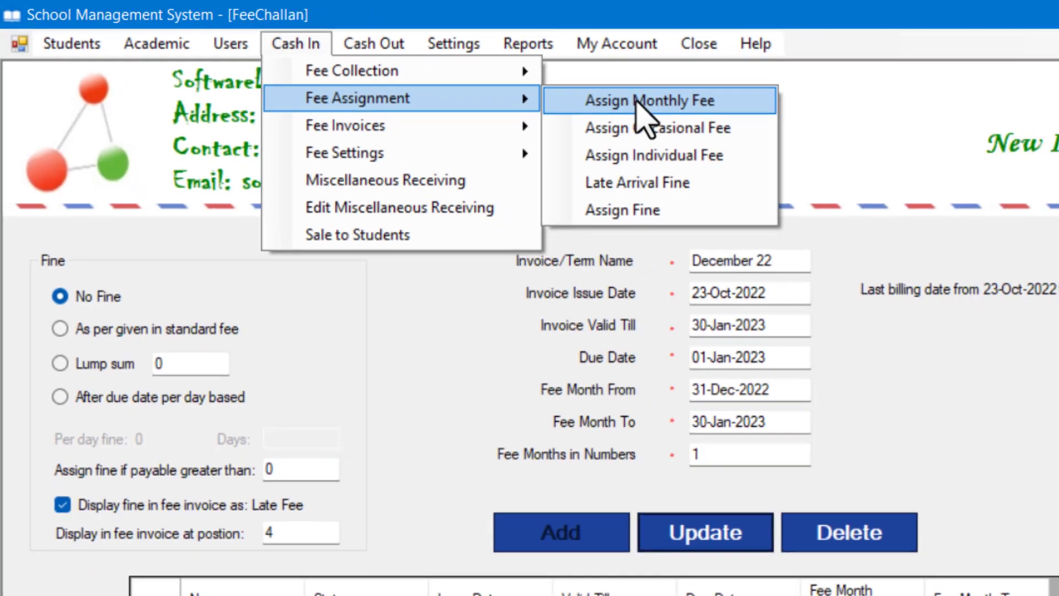
pyautogui.click(778, 123)
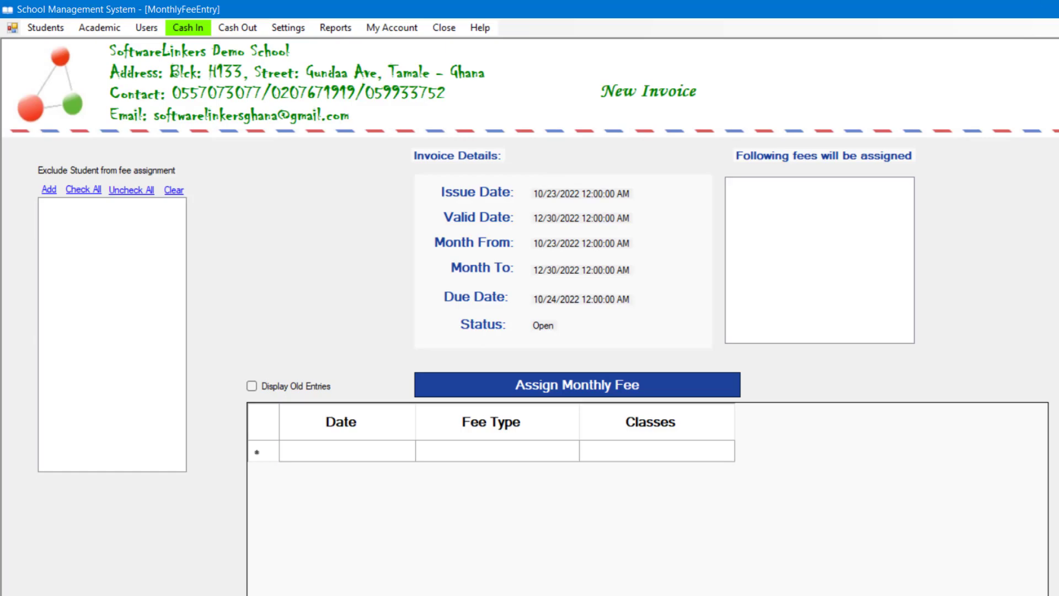
# Open the occasional fee assignment form and select Tuition Fee as a fee type.
pyautogui.click(196, 28)
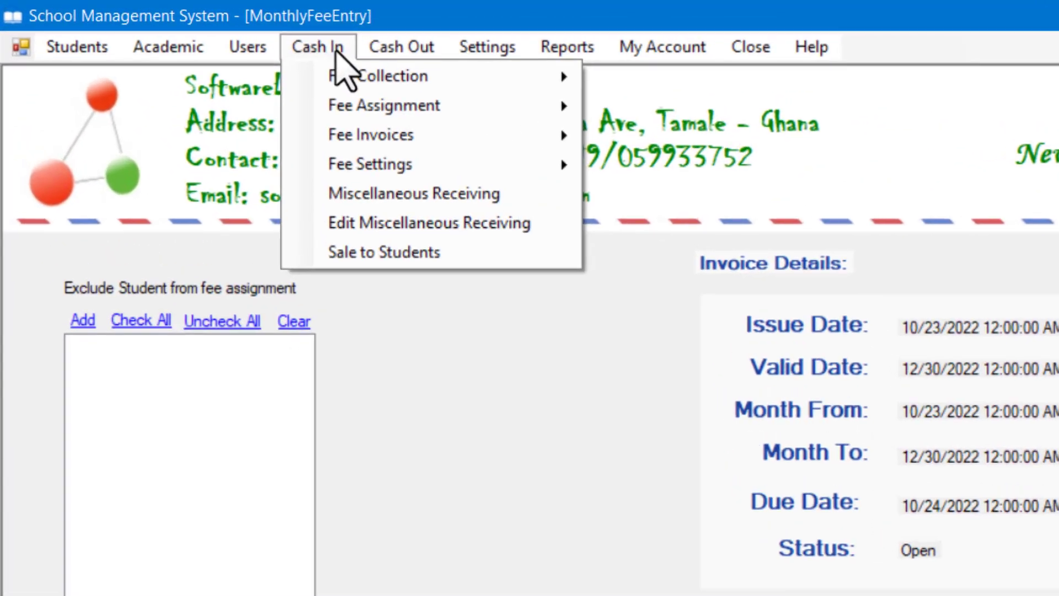
pyautogui.moveTo(479, 105)
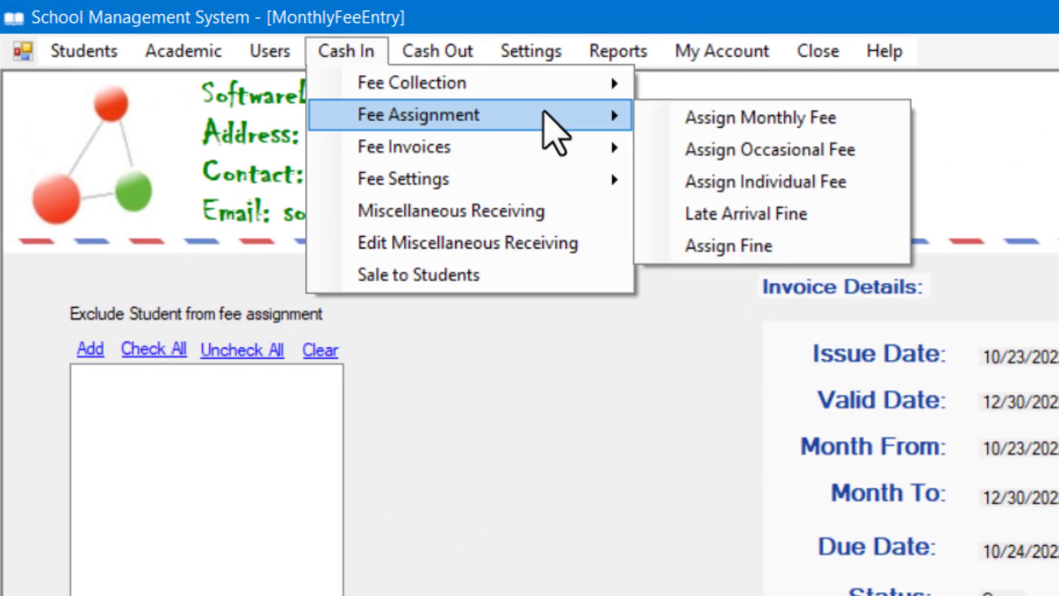
pyautogui.click(709, 150)
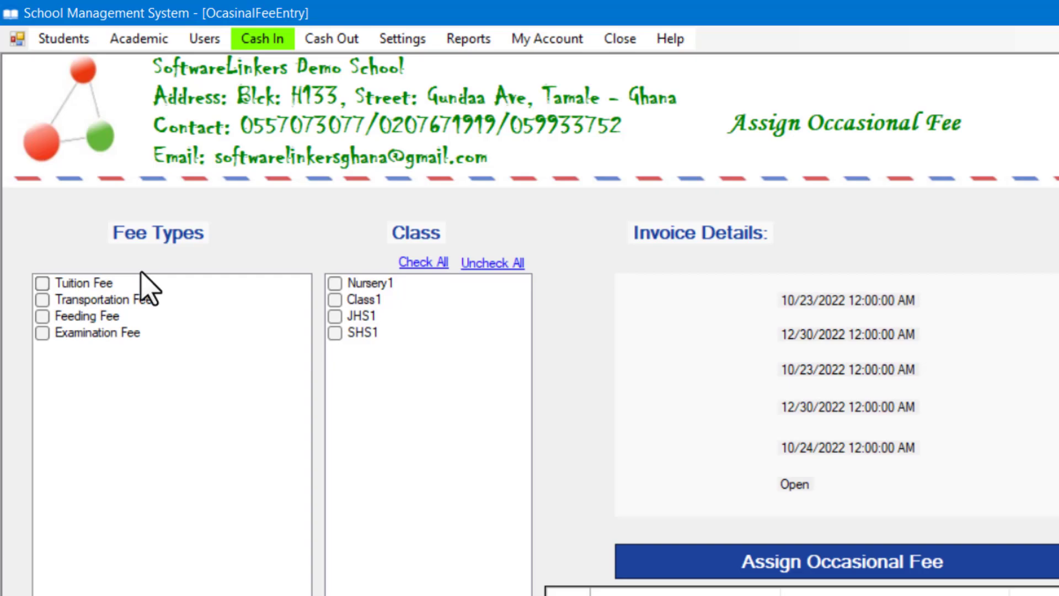
pyautogui.click(46, 287)
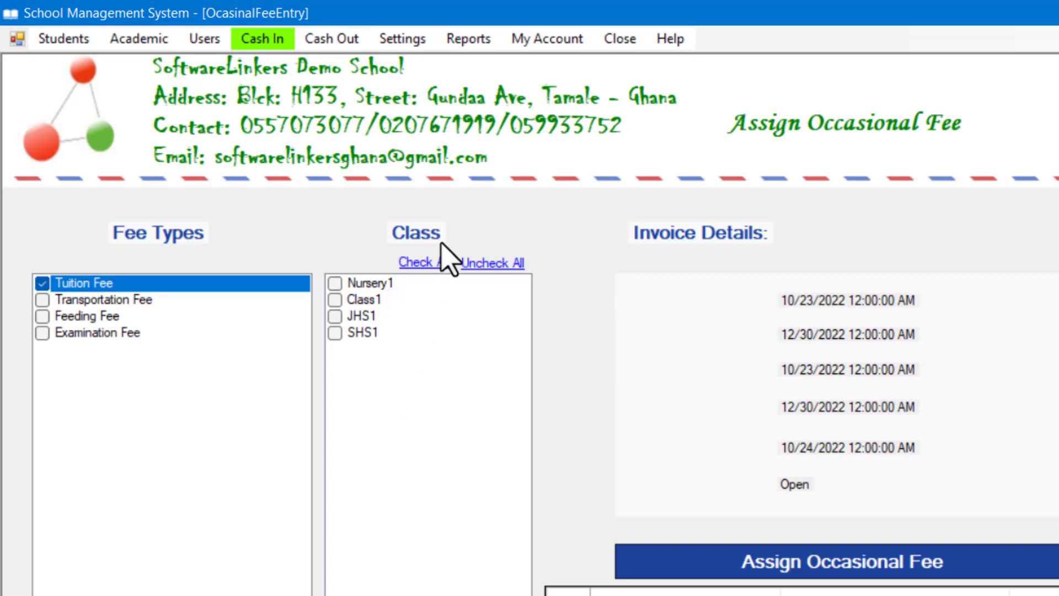
pyautogui.click(430, 266)
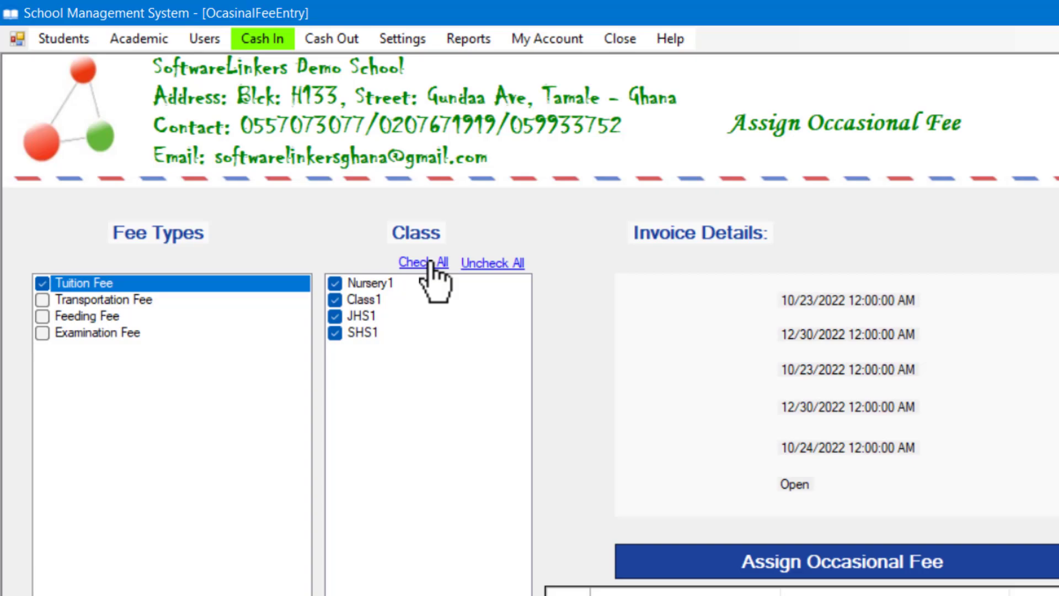
pyautogui.click(486, 264)
pyautogui.click(338, 301)
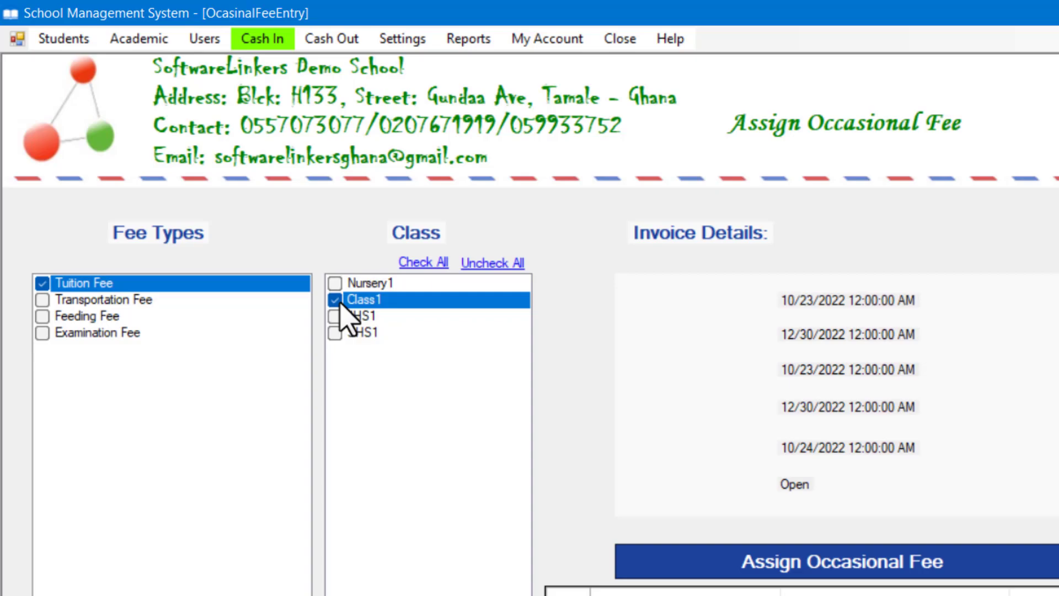
# Include all classes, add Feeding Fee to the selected fee types, and assign the occasional fees to their students.
pyautogui.click(433, 263)
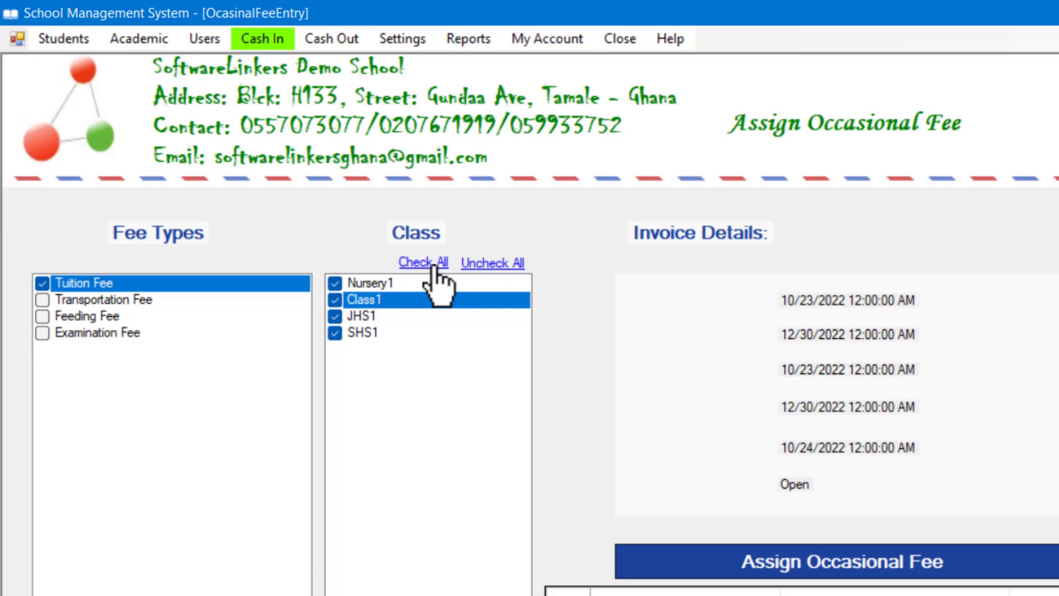
pyautogui.click(84, 318)
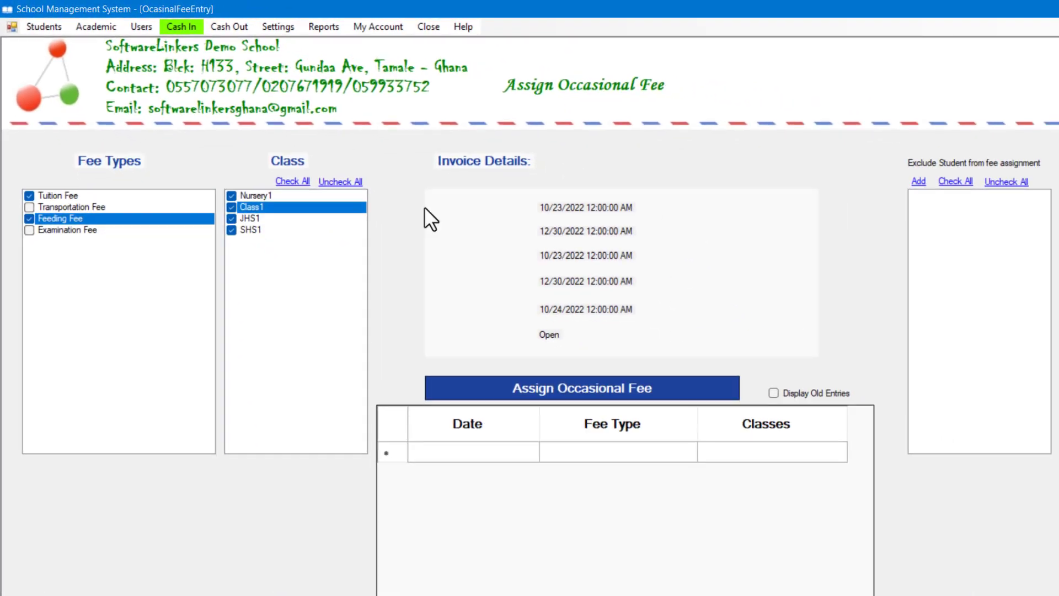
pyautogui.click(581, 390)
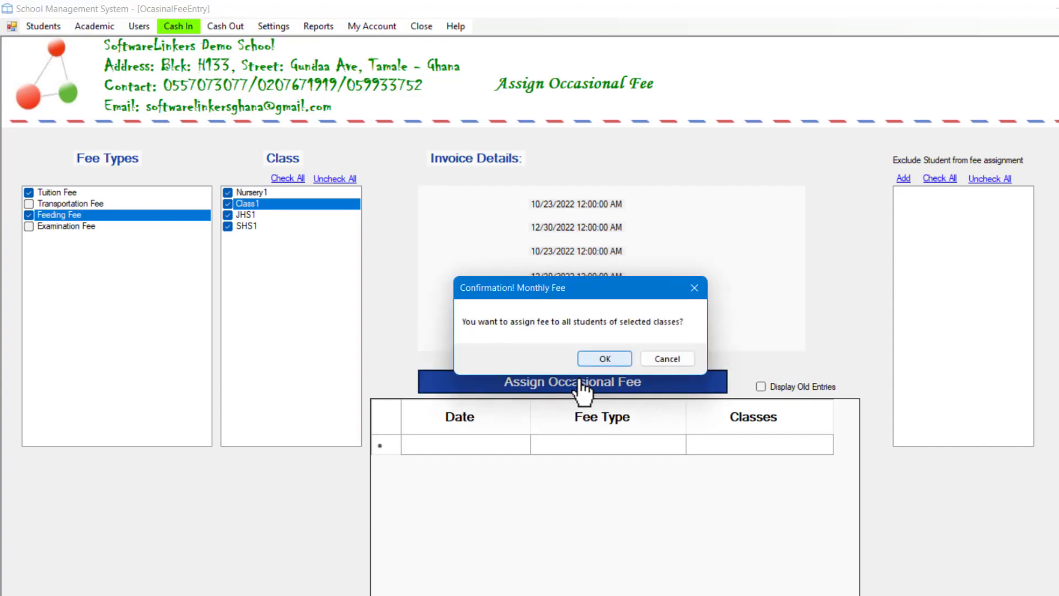
pyautogui.press('Return')
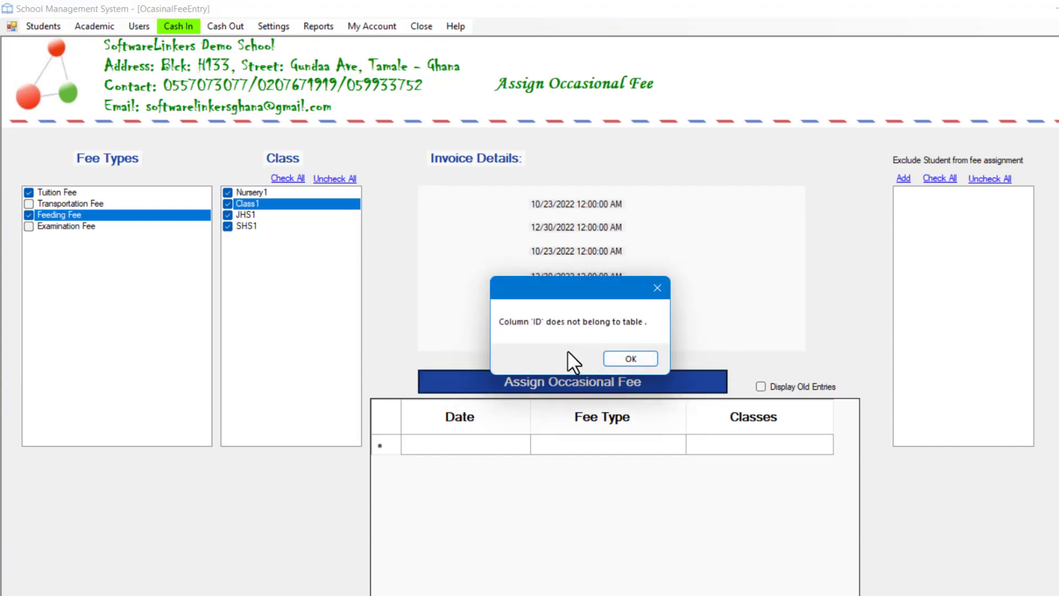
pyautogui.click(629, 358)
pyautogui.click(607, 358)
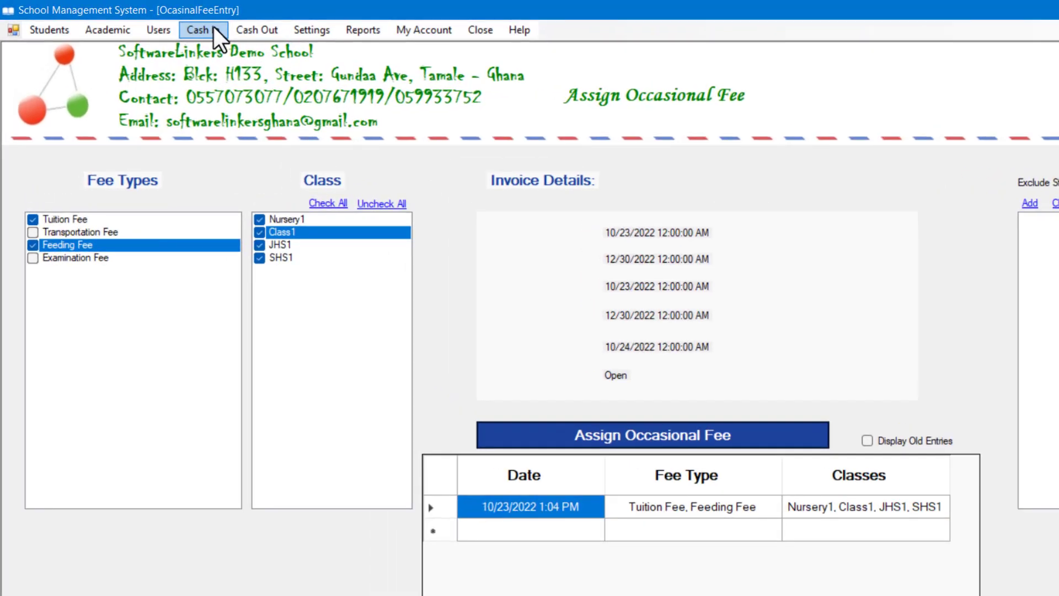
# Open the individual fee assignment form and select the student found under Class1 with the section set to All.
pyautogui.click(182, 26)
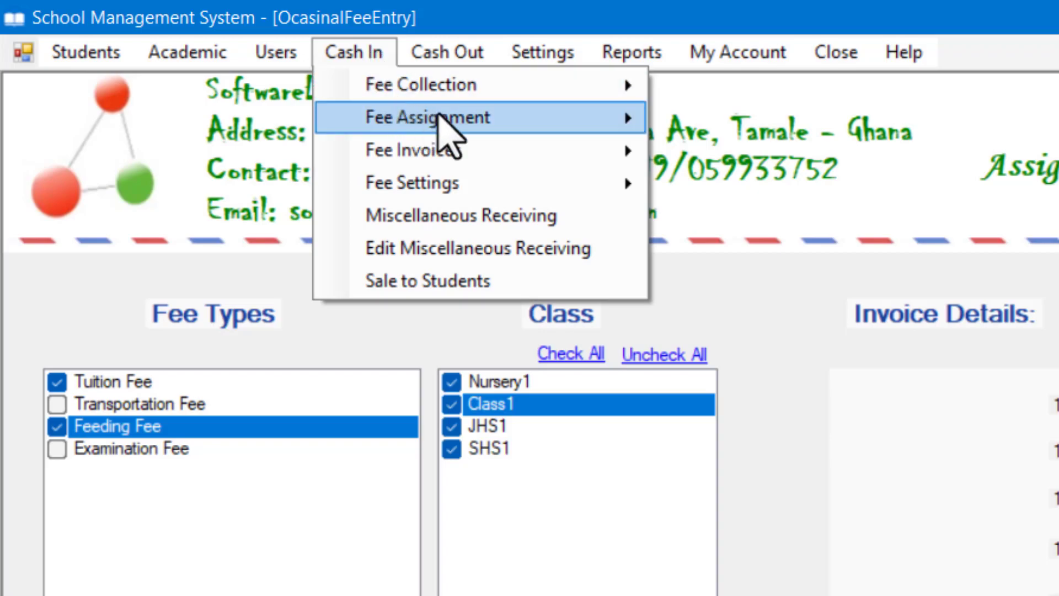
pyautogui.moveTo(466, 118)
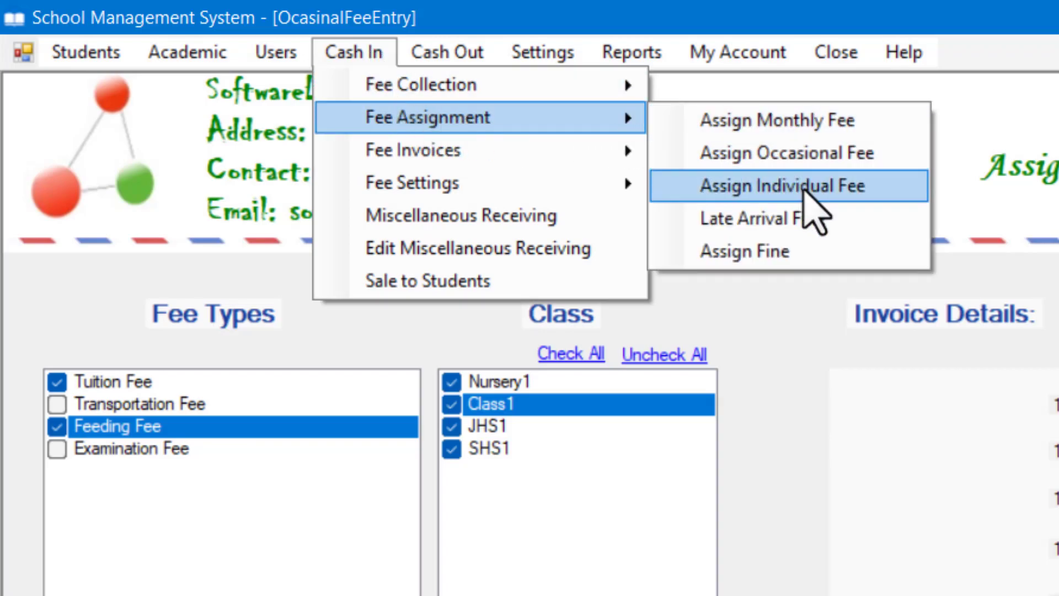
pyautogui.click(795, 187)
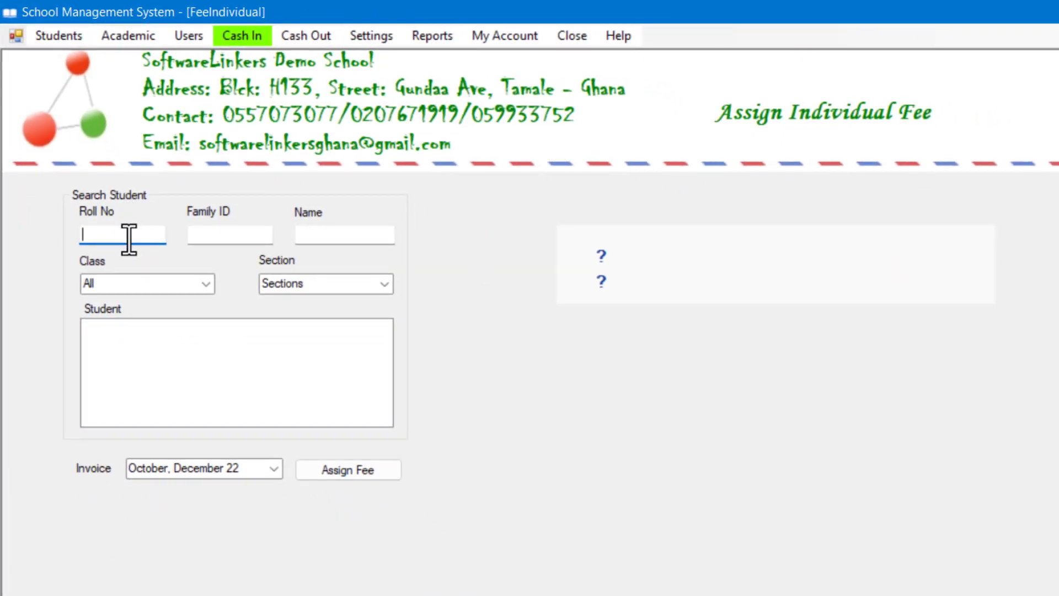
pyautogui.click(252, 237)
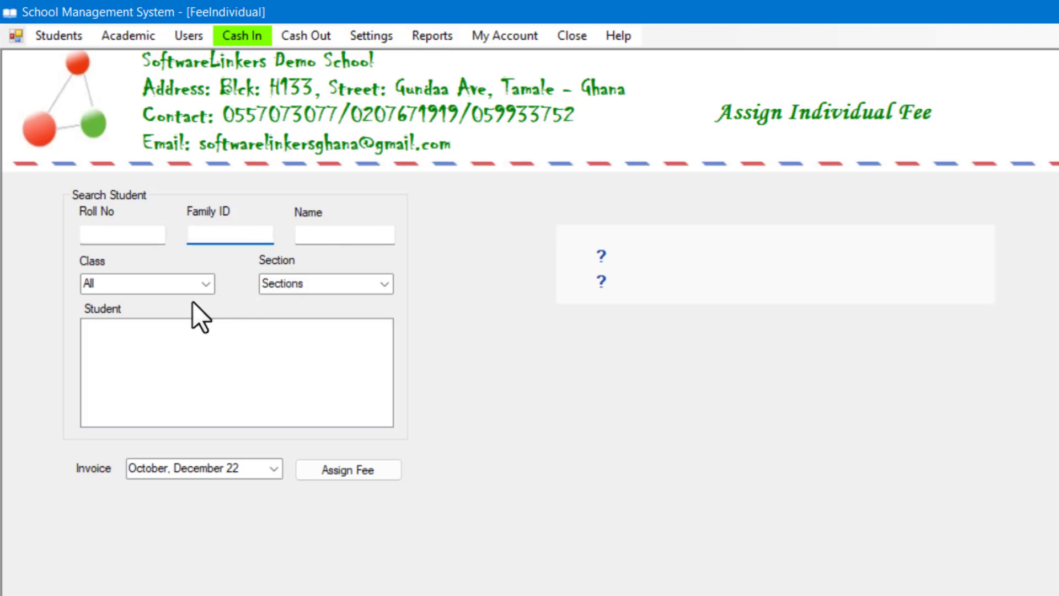
pyautogui.click(212, 286)
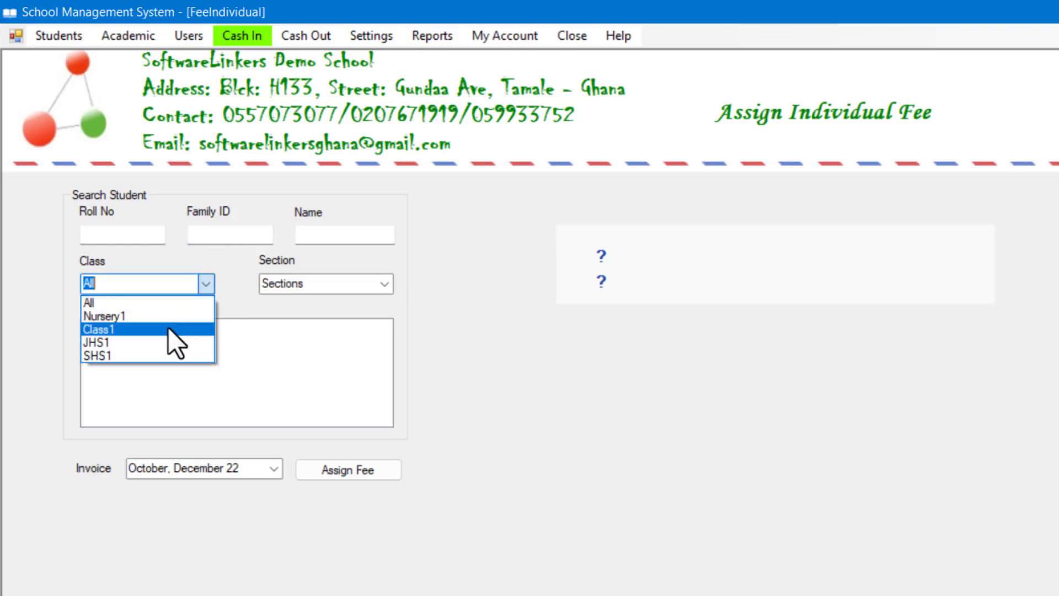
pyautogui.click(167, 329)
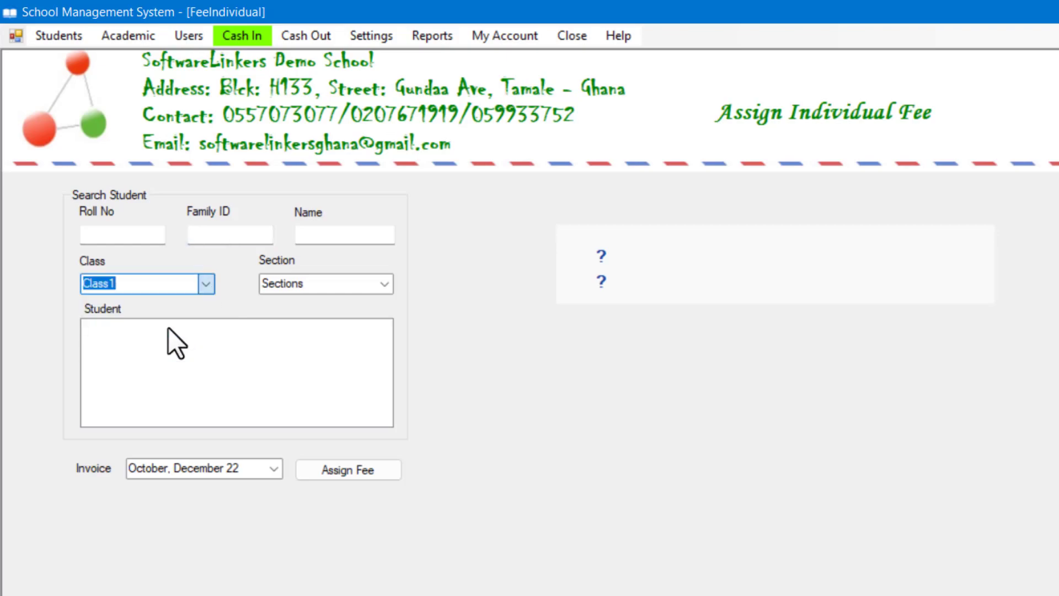
pyautogui.click(385, 285)
pyautogui.click(364, 302)
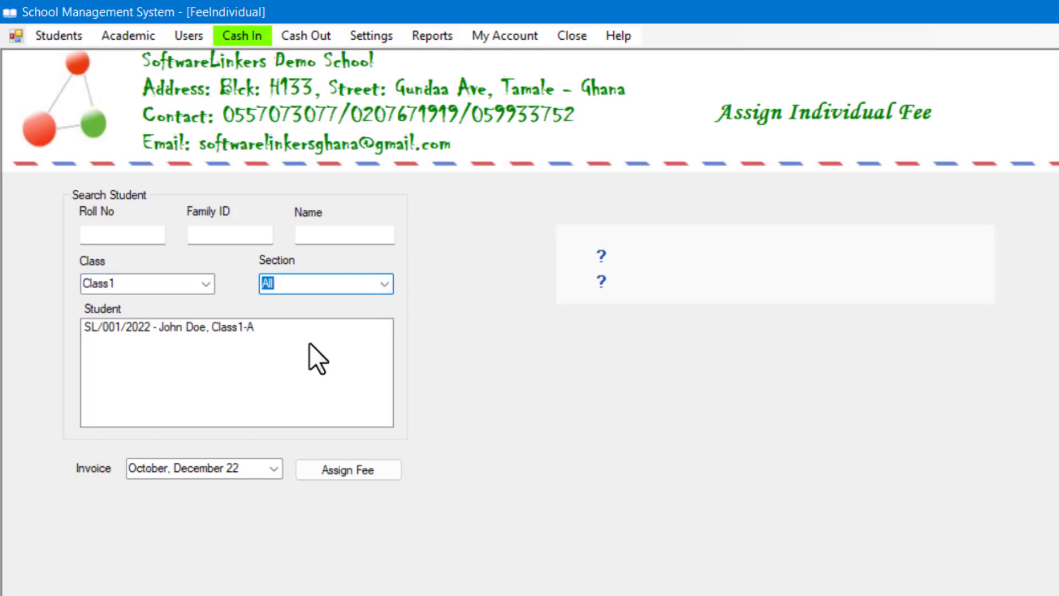
pyautogui.click(180, 330)
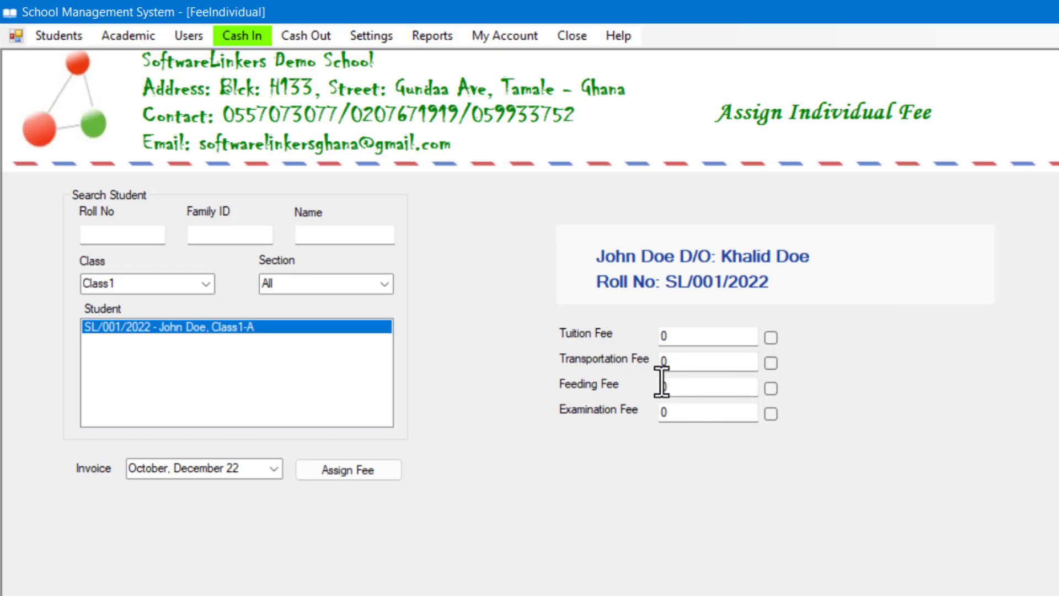
# Set the student's Examination Fee to 50 and assign it on the October, December 22 invoice.
pyautogui.click(678, 414)
pyautogui.press('BackSpace')
pyautogui.write('50')
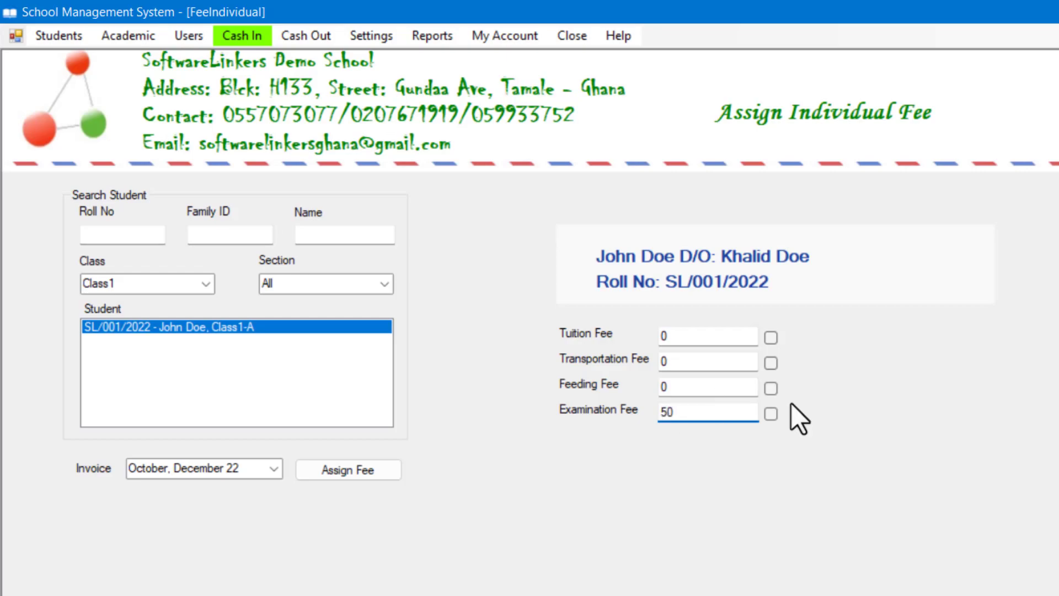
pyautogui.click(276, 476)
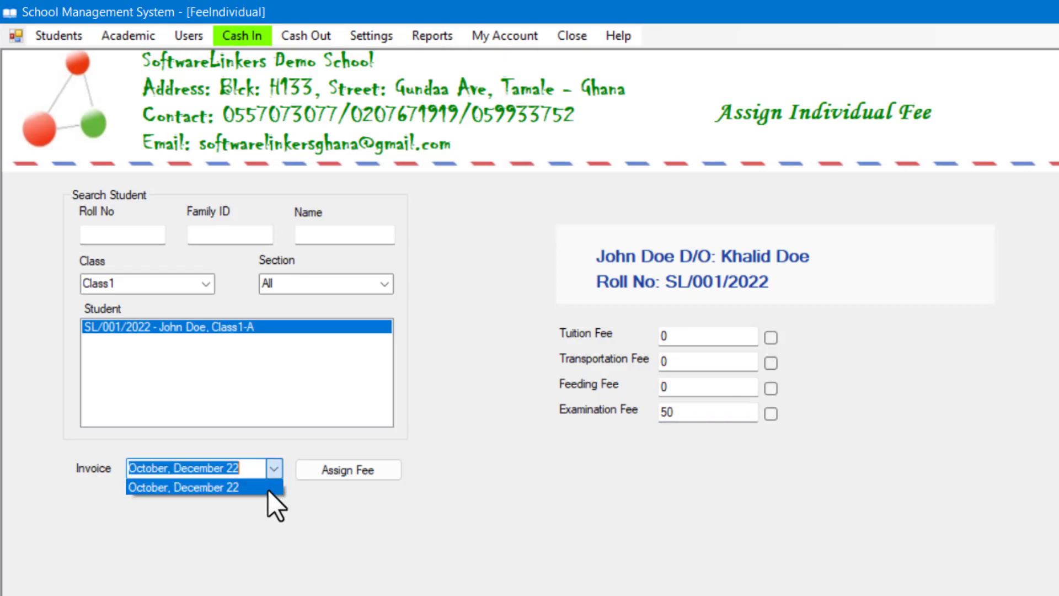
pyautogui.click(268, 490)
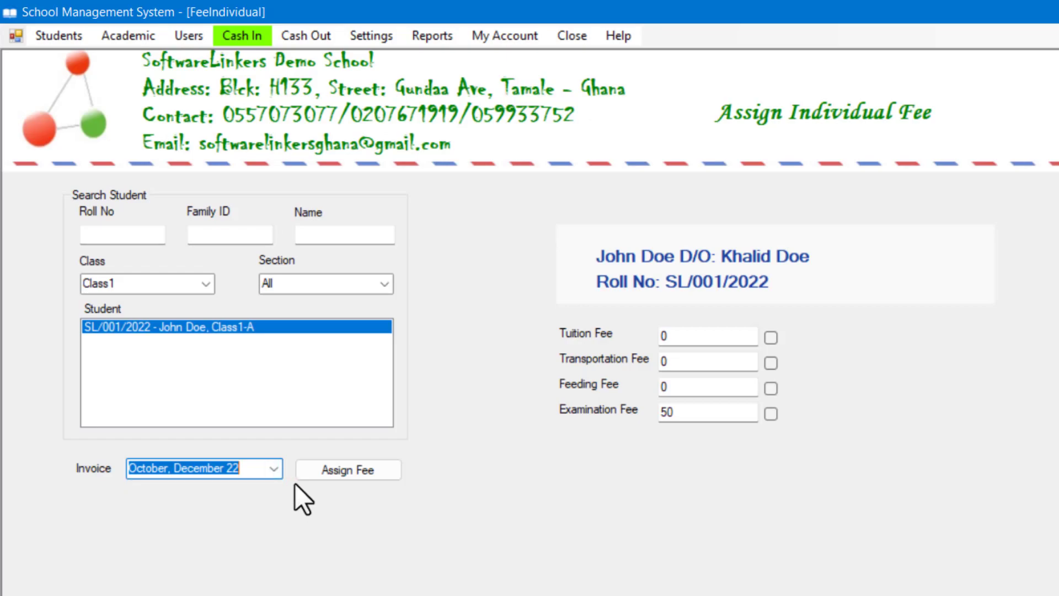
pyautogui.click(356, 470)
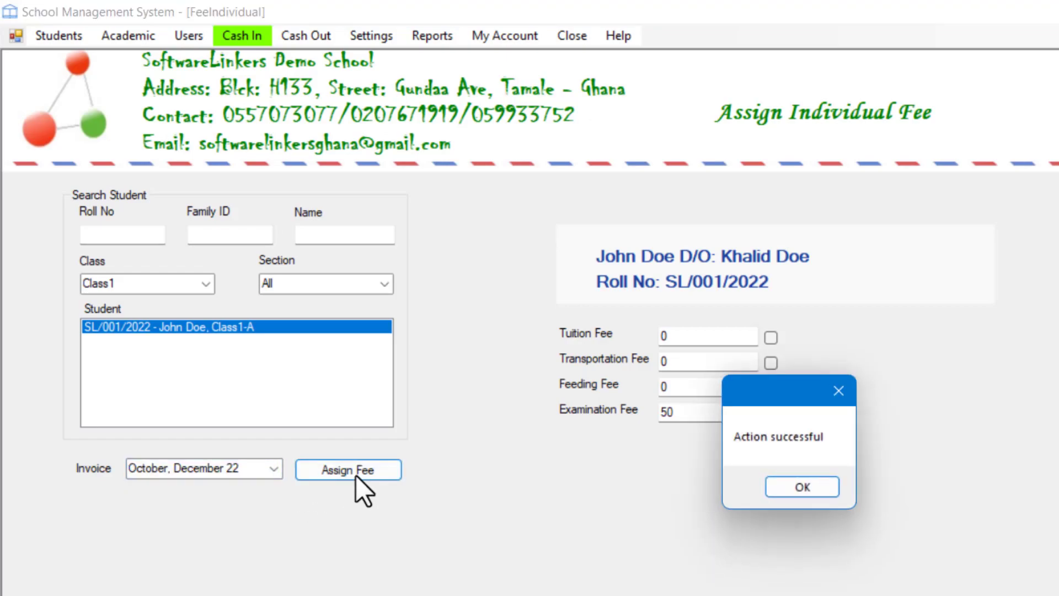
pyautogui.click(795, 490)
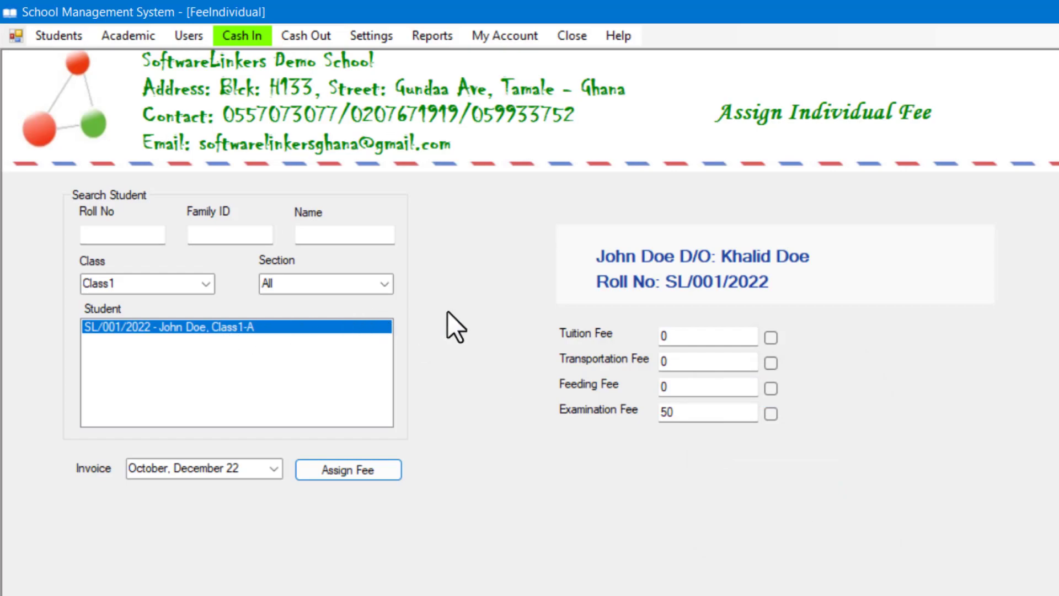
pyautogui.click(240, 33)
pyautogui.click(248, 35)
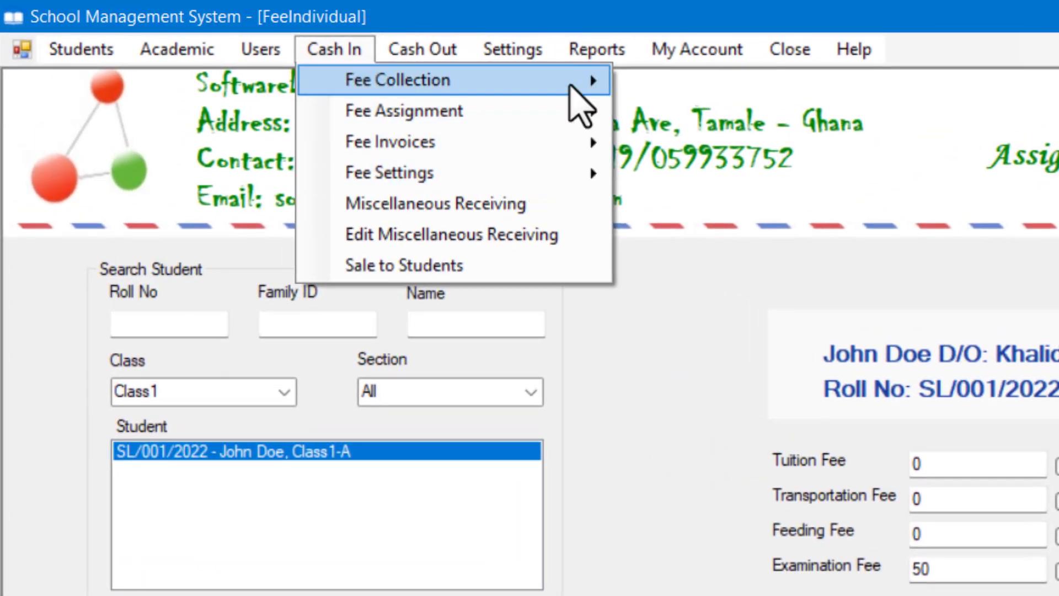
pyautogui.moveTo(574, 113)
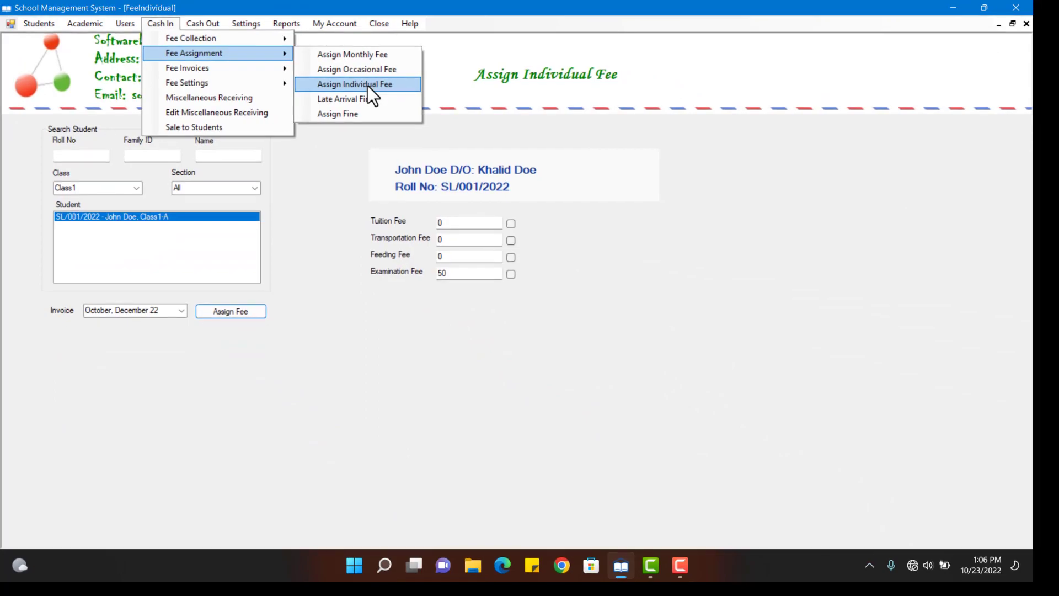
pyautogui.click(571, 112)
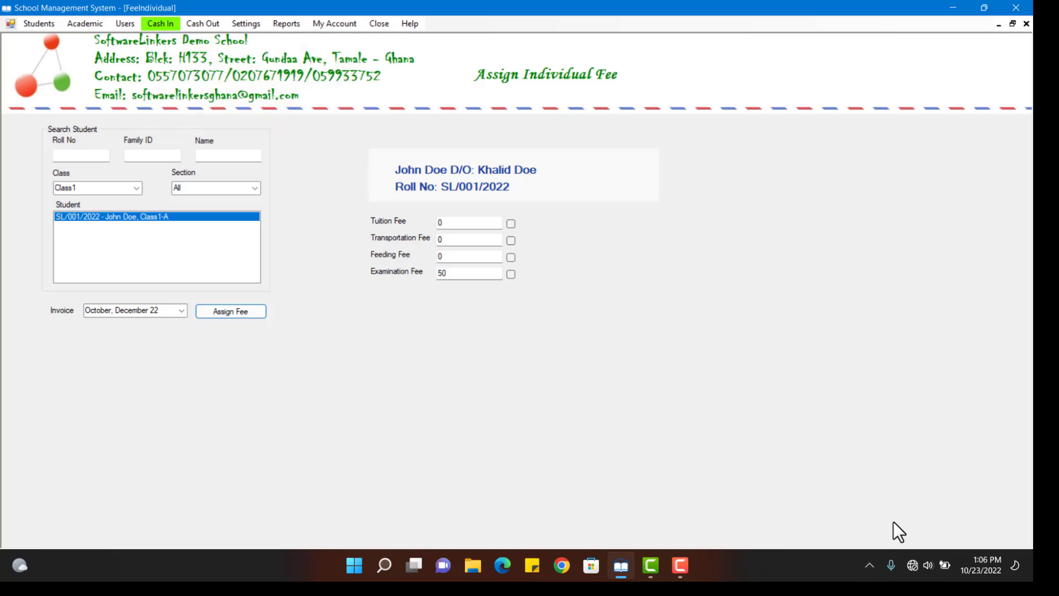